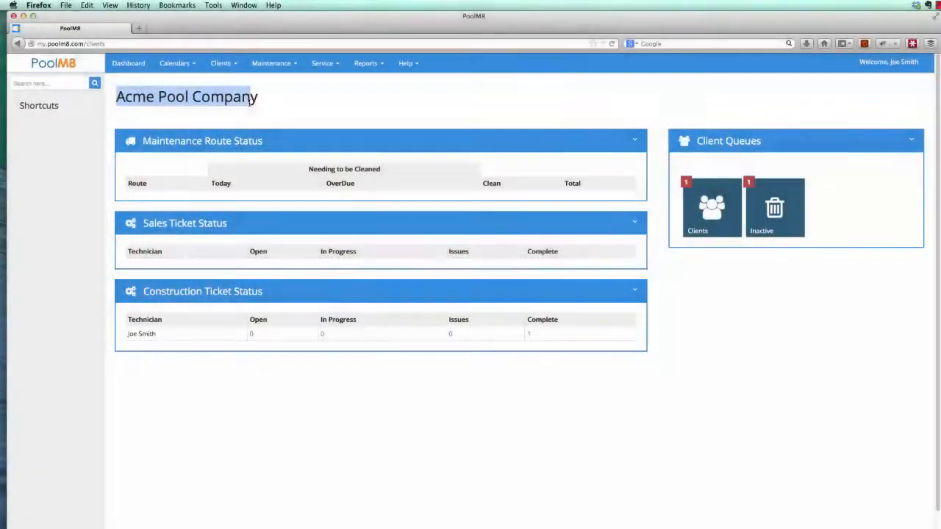
# Open the General section of the company settings.
pyautogui.click(298, 100)
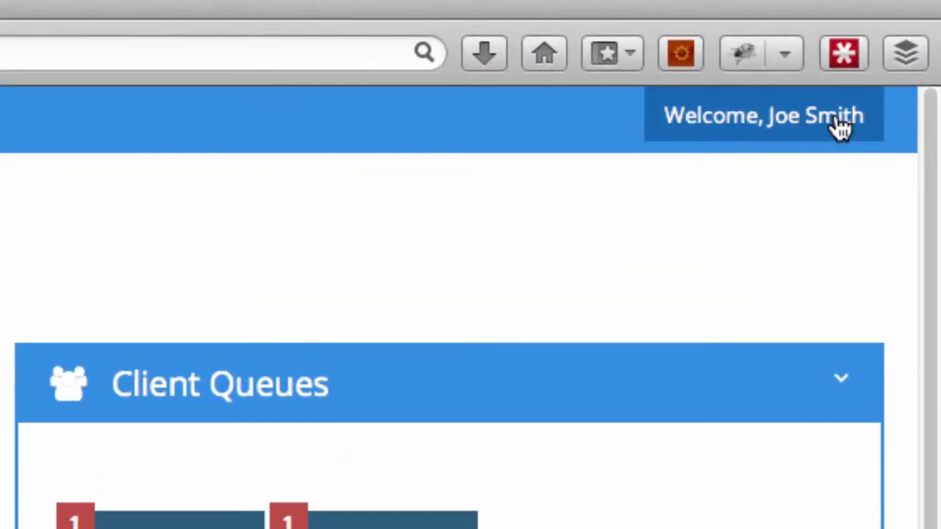
pyautogui.click(857, 125)
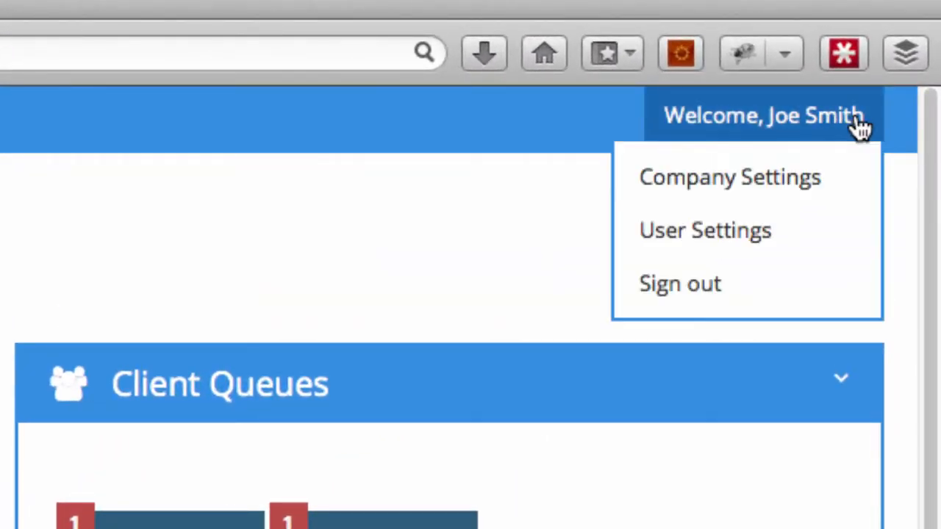
pyautogui.click(710, 192)
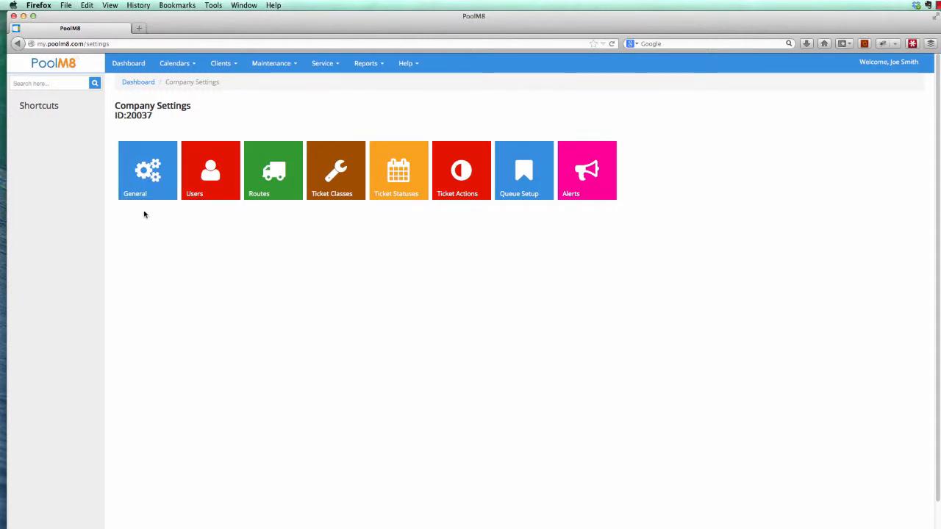
pyautogui.click(148, 176)
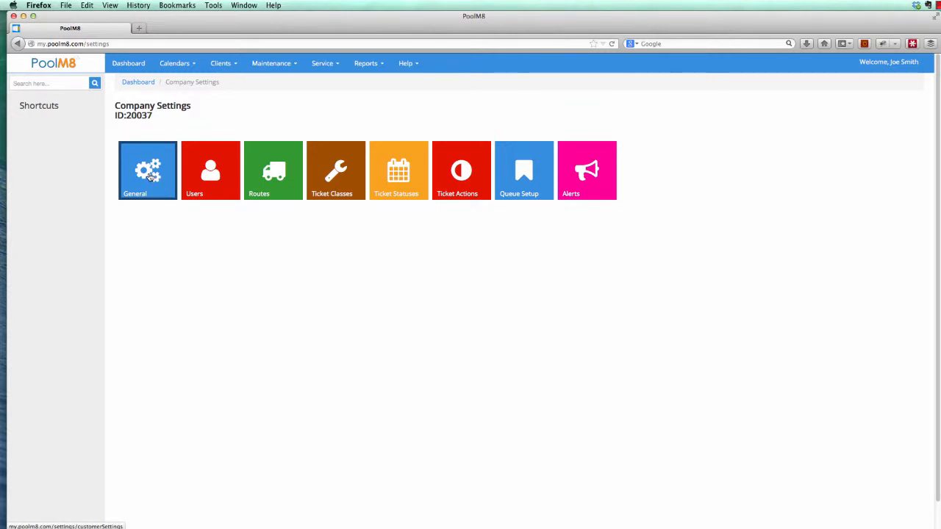
pyautogui.click(148, 176)
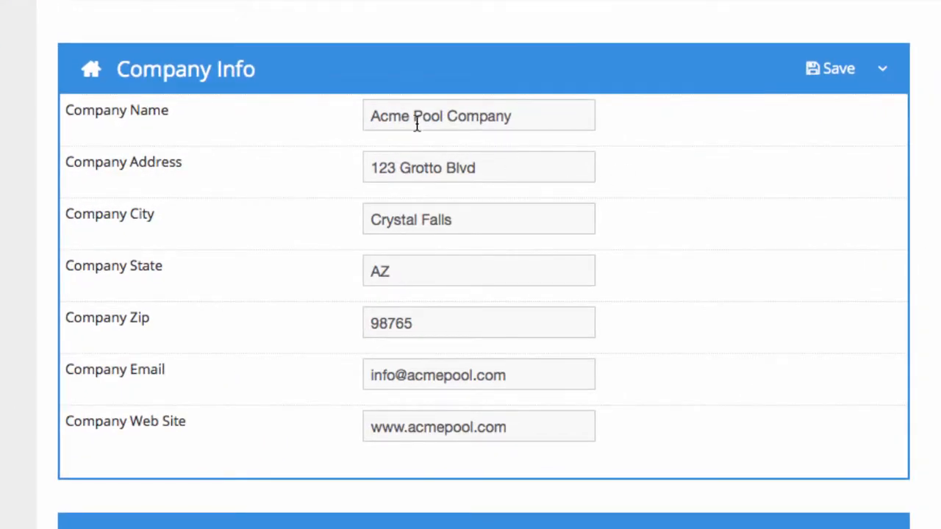
# Set the company zip to 98723 in the company information.
pyautogui.click(420, 319)
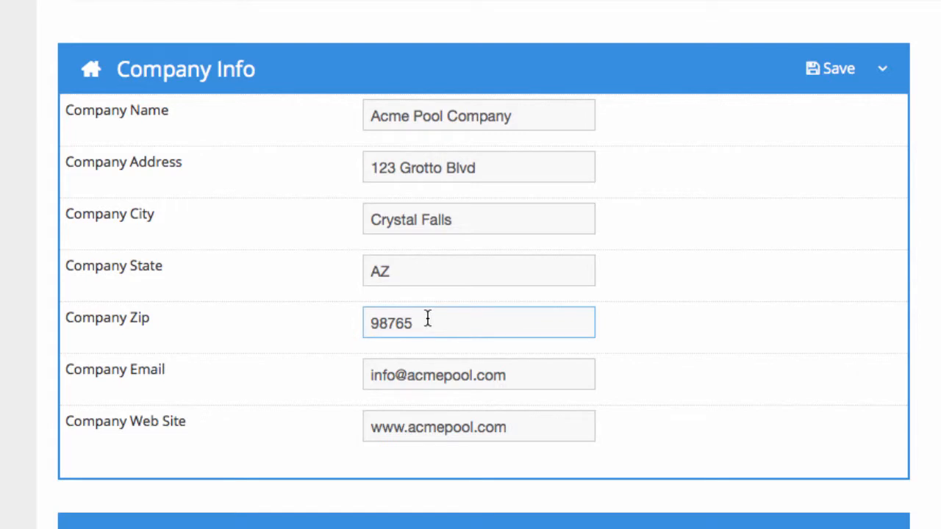
pyautogui.press('BackSpace')
pyautogui.press('BackSpace')
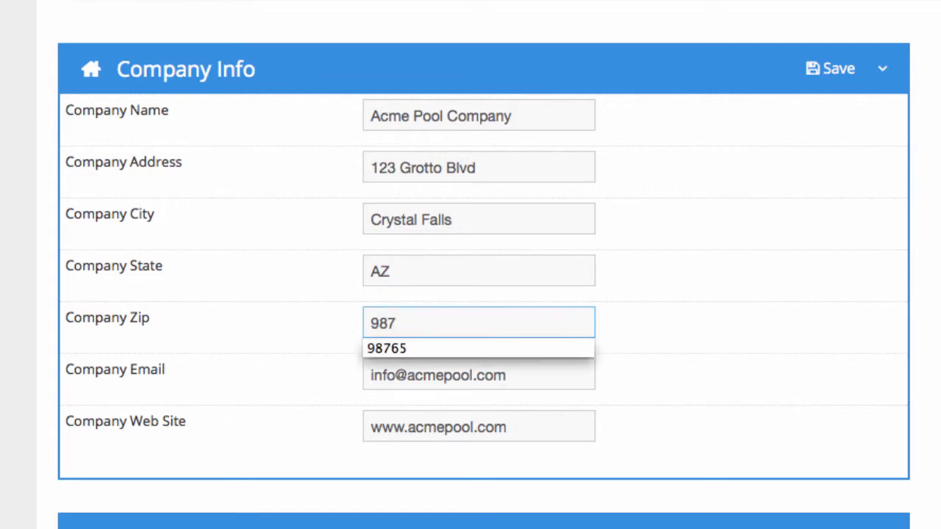
pyautogui.write('23')
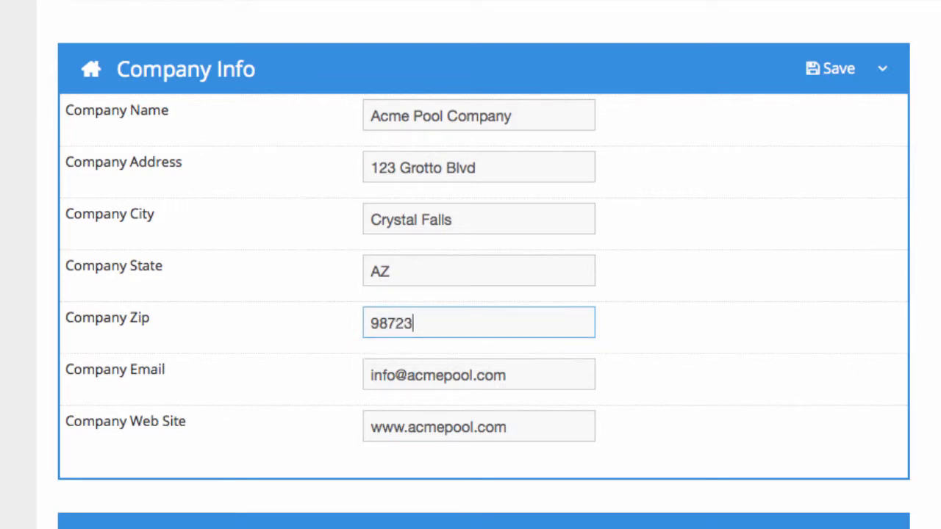
pyautogui.click(671, 229)
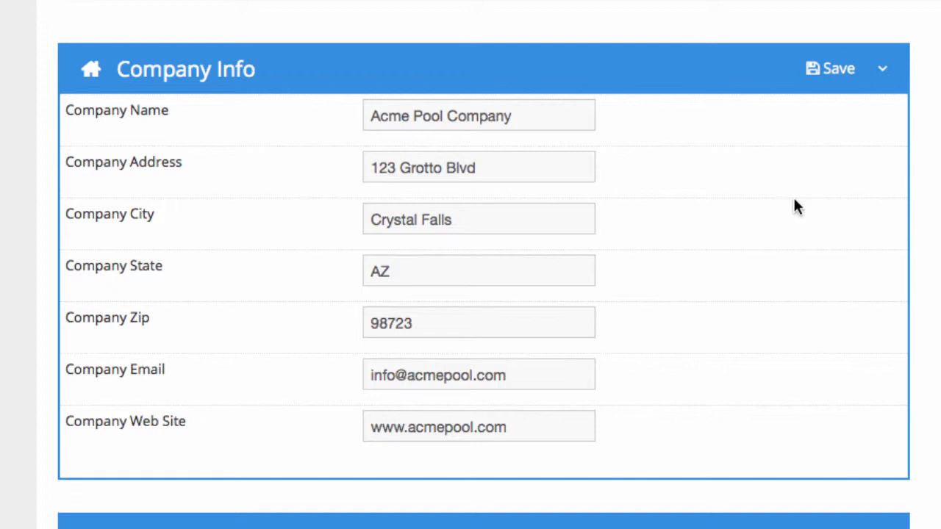
# Examine the User Defined Field Labels section below the company information.
pyautogui.scroll(-8, 689, 393)
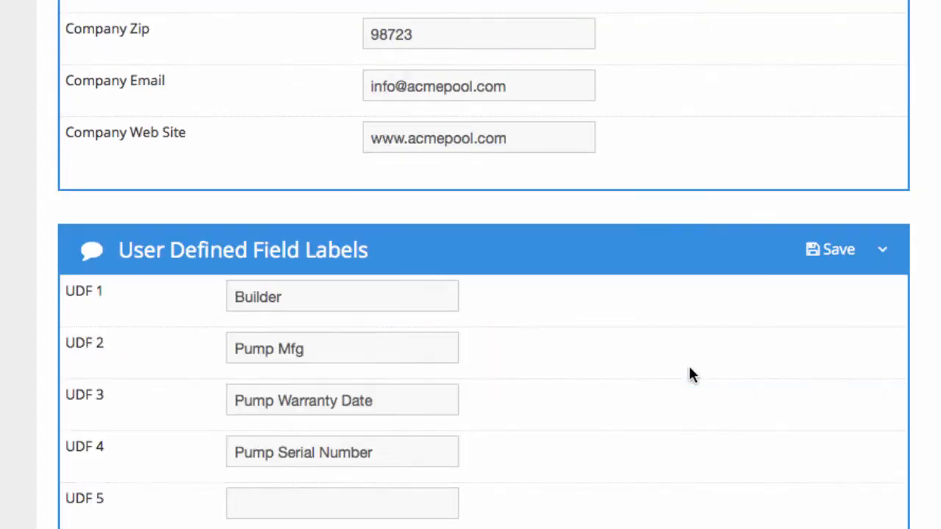
pyautogui.scroll(-2, 683, 361)
pyautogui.scroll(-5, 374, 212)
pyautogui.moveTo(109, 31); pyautogui.dragTo(359, 28)
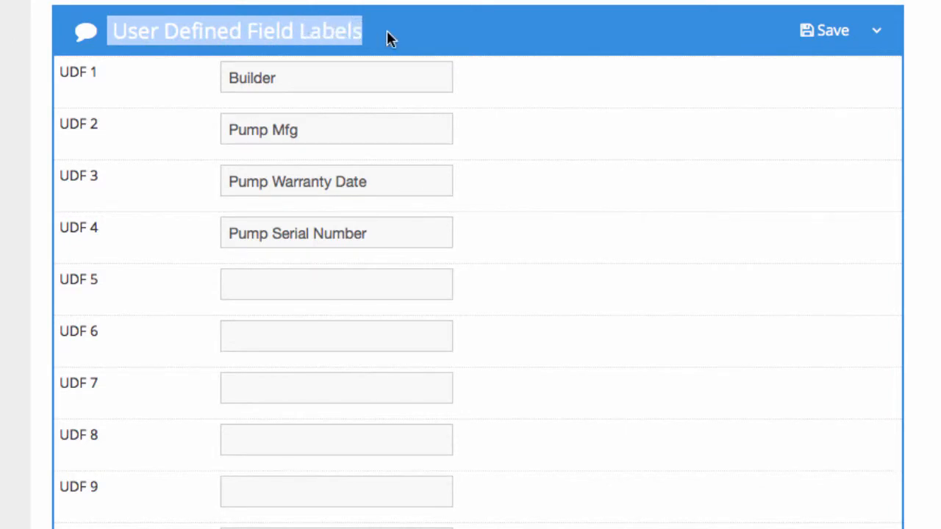
pyautogui.click(411, 28)
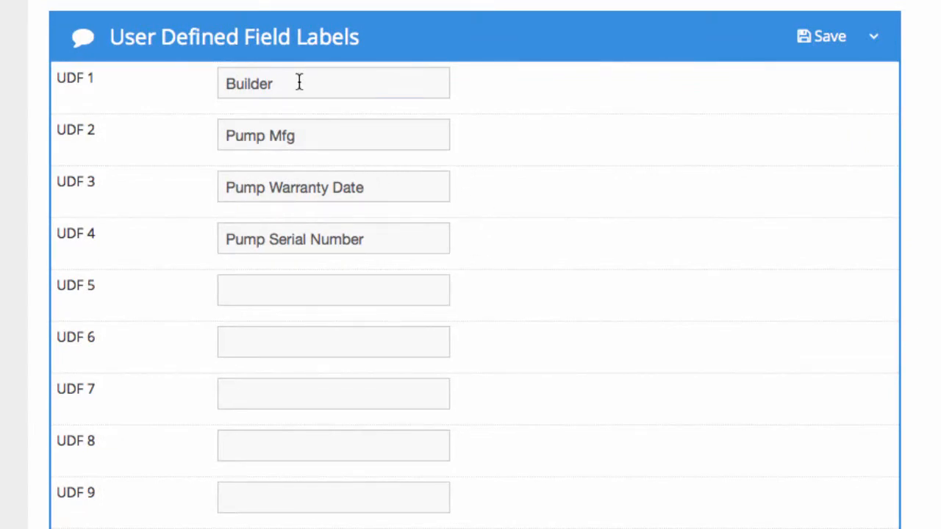
# Review the Builder, Pump Mfg, Pump Warranty Date and Pump Serial Number labels and save the user-defined field labels.
pyautogui.moveTo(301, 84); pyautogui.dragTo(232, 81)
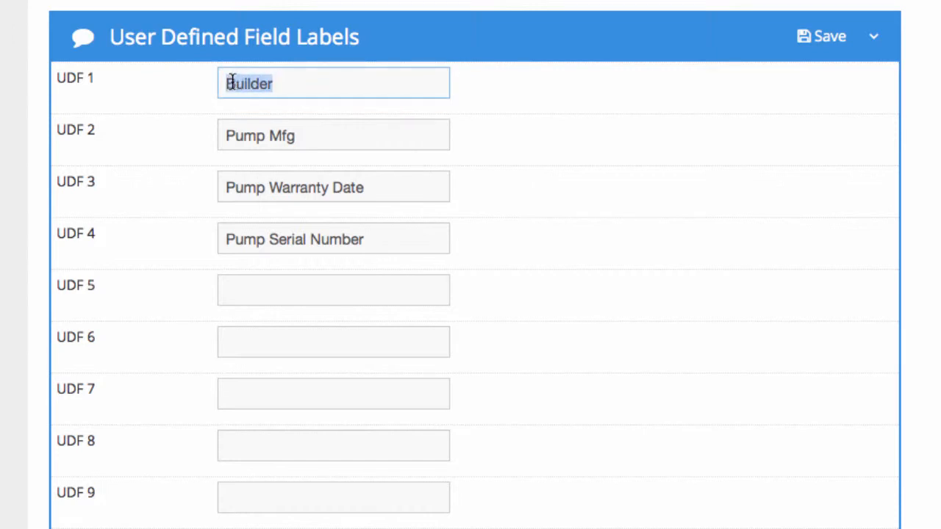
pyautogui.click(362, 132)
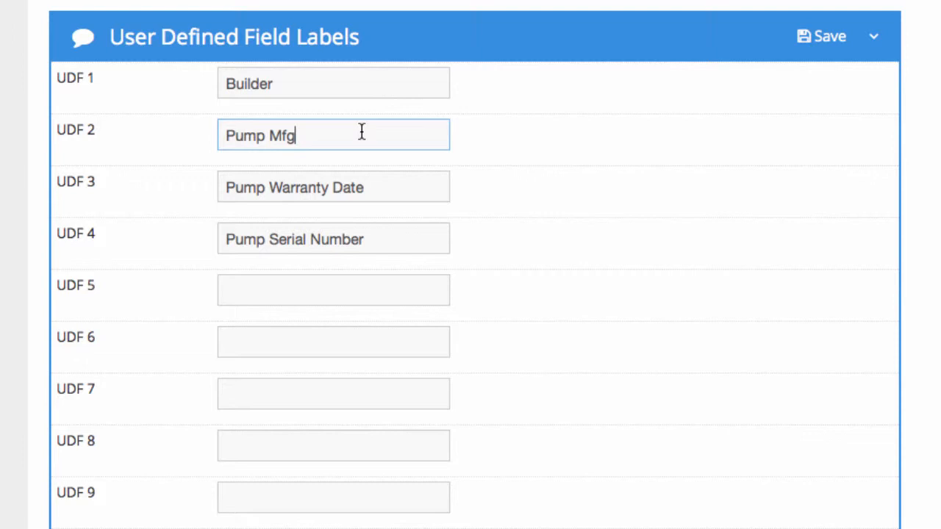
pyautogui.moveTo(295, 135); pyautogui.dragTo(219, 136)
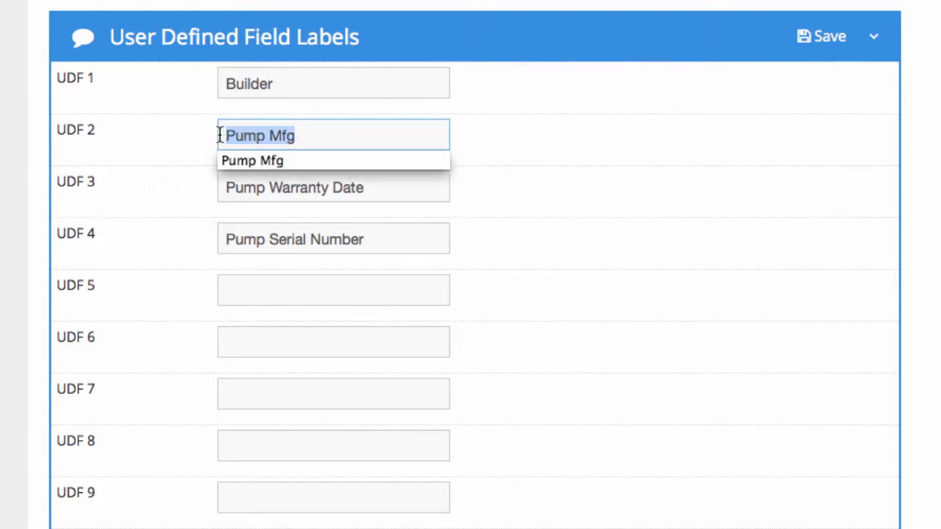
pyautogui.click(491, 141)
pyautogui.moveTo(384, 235); pyautogui.dragTo(235, 235)
pyautogui.click(563, 235)
pyautogui.moveTo(410, 191); pyautogui.dragTo(223, 188)
pyautogui.click(512, 185)
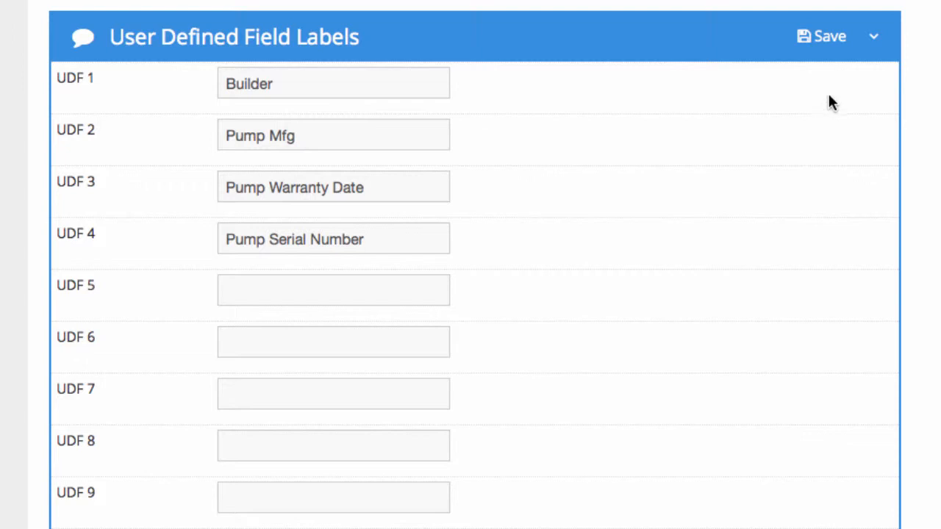
pyautogui.click(841, 42)
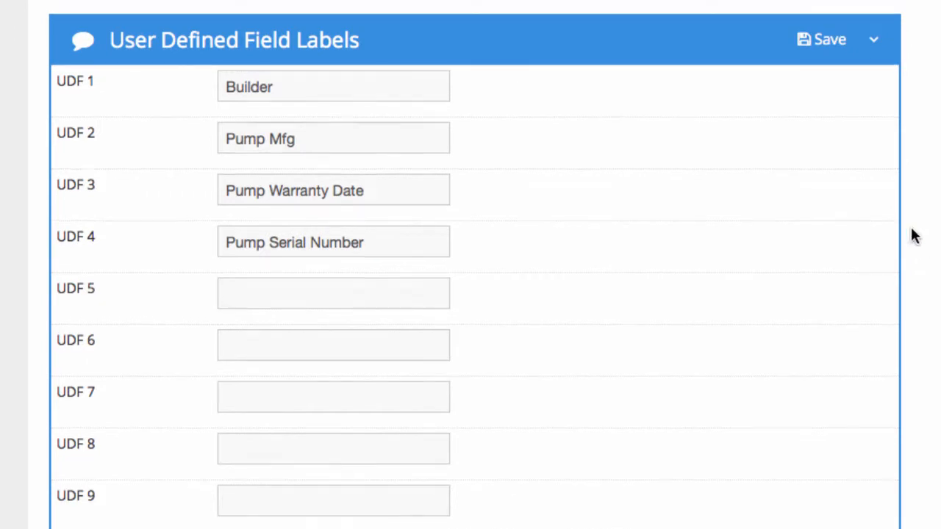
# Open the first client's record from the client list and show its miscellaneous fields.
pyautogui.scroll(4, 908, 187)
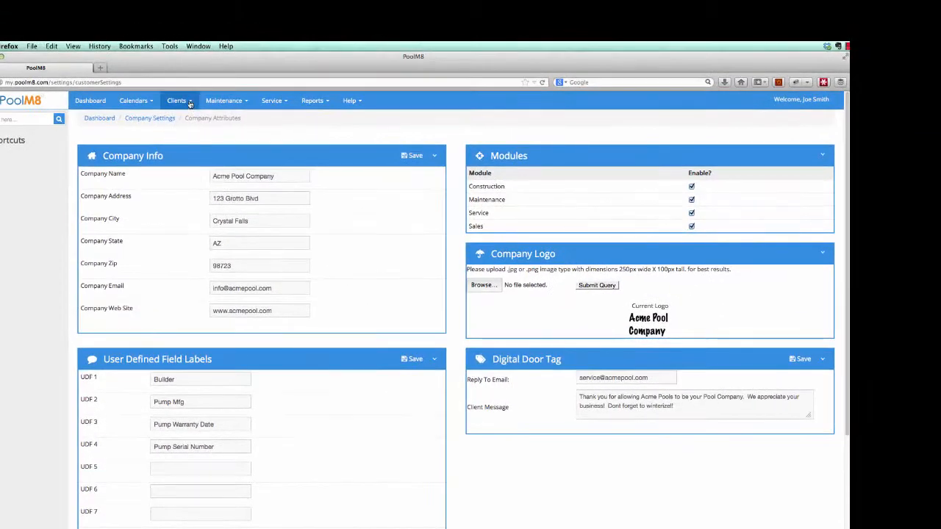
pyautogui.click(190, 104)
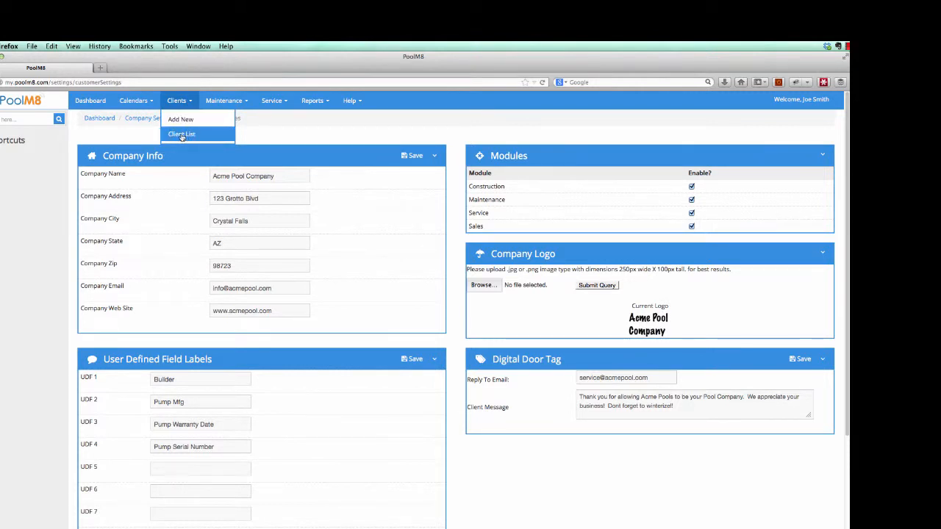
pyautogui.click(181, 135)
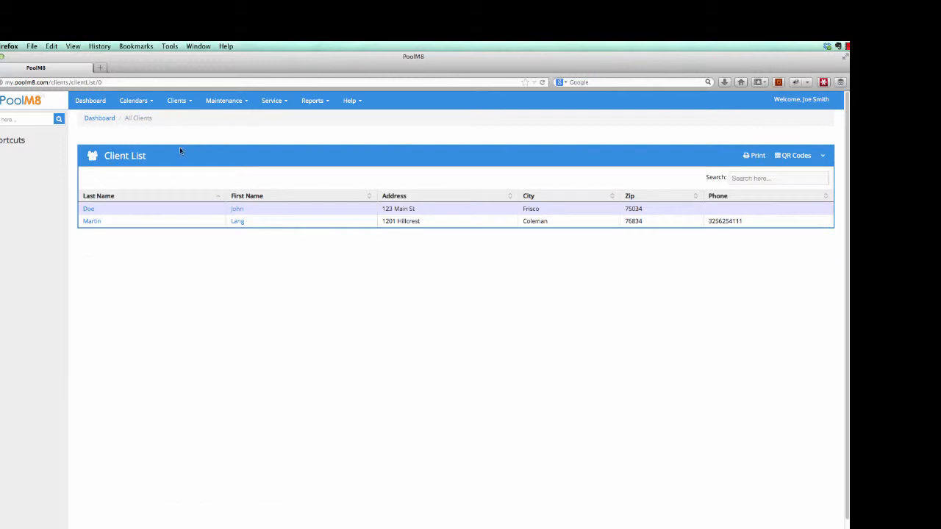
pyautogui.click(237, 210)
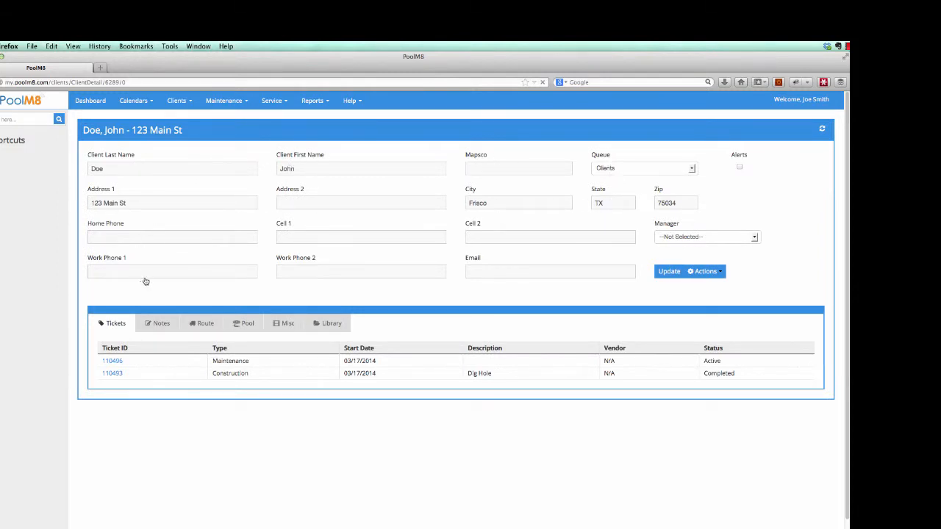
pyautogui.click(287, 328)
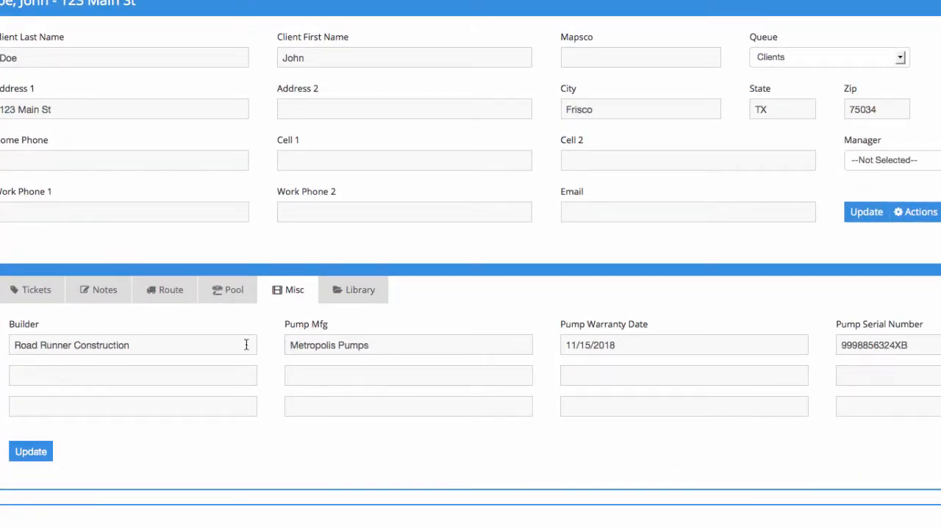
# Examine the client's Builder, Pump Mfg, Pump Warranty Date and Pump Serial Number entries.
pyautogui.moveTo(12, 344); pyautogui.dragTo(144, 346)
pyautogui.click(385, 347)
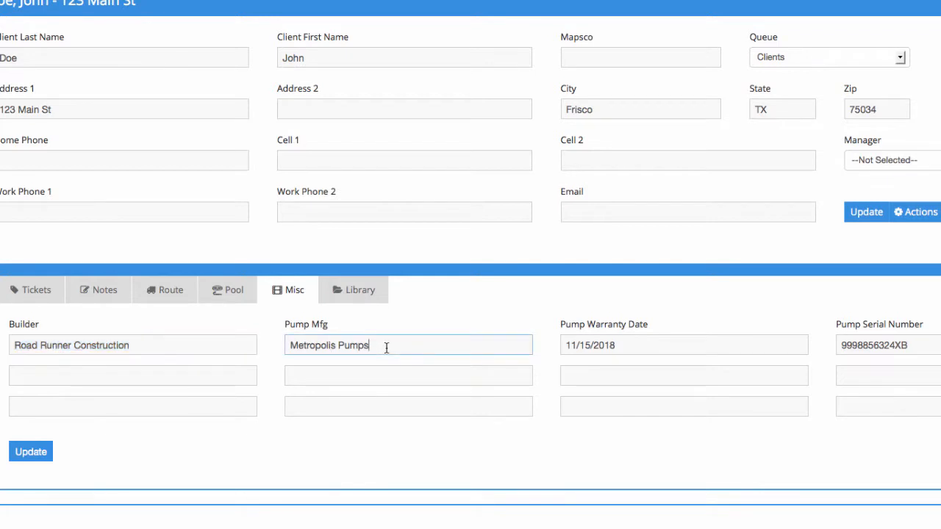
pyautogui.moveTo(388, 347); pyautogui.dragTo(294, 346)
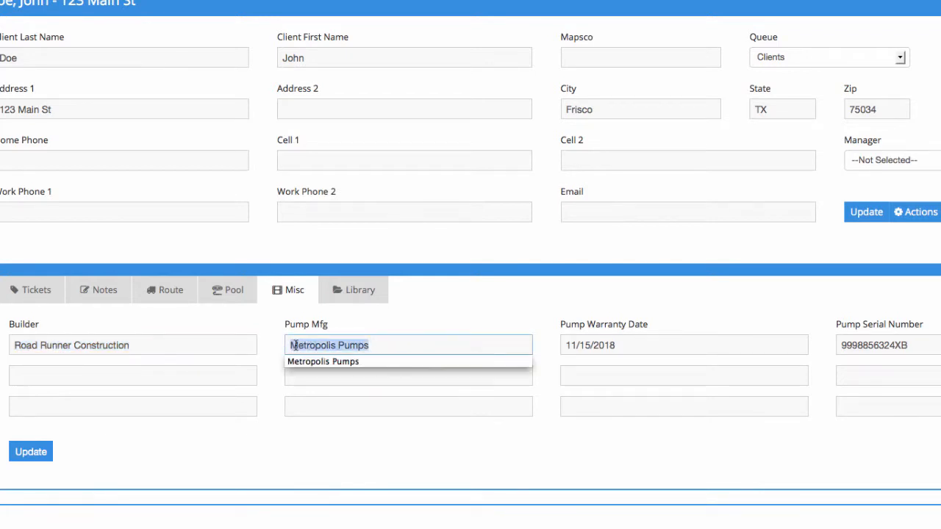
pyautogui.click(432, 323)
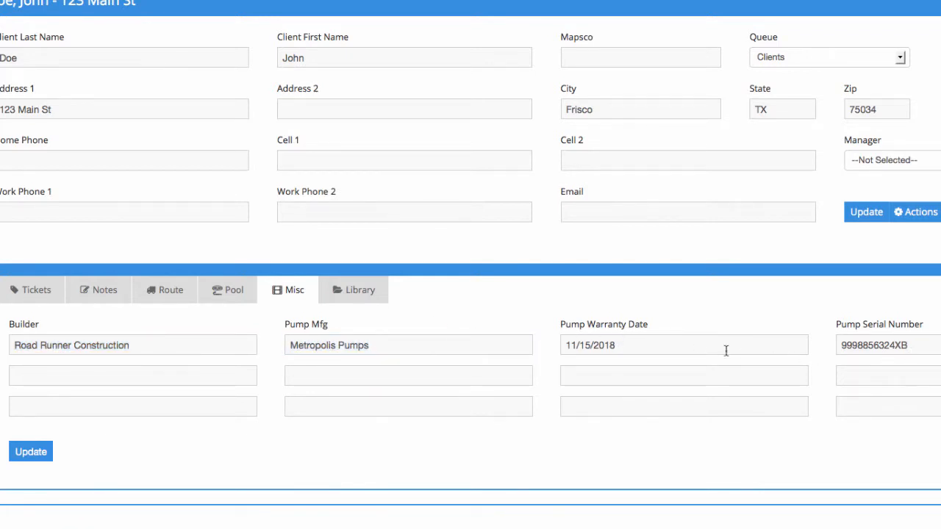
pyautogui.moveTo(691, 346); pyautogui.dragTo(547, 346)
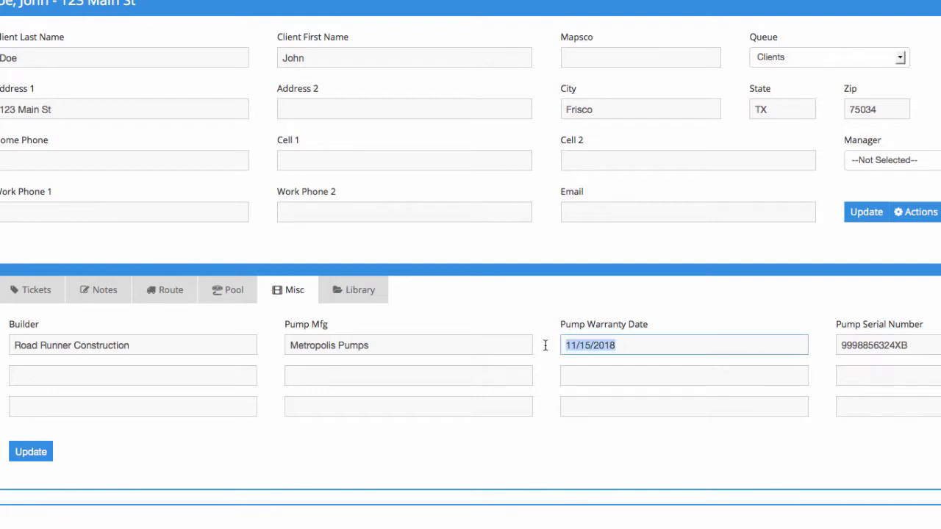
pyautogui.click(695, 328)
pyautogui.moveTo(914, 346); pyautogui.dragTo(832, 346)
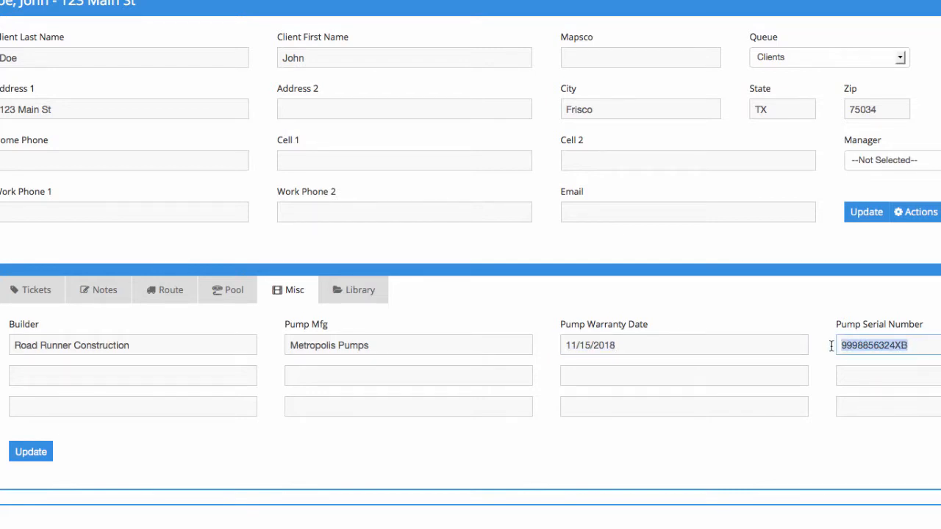
pyautogui.click(878, 293)
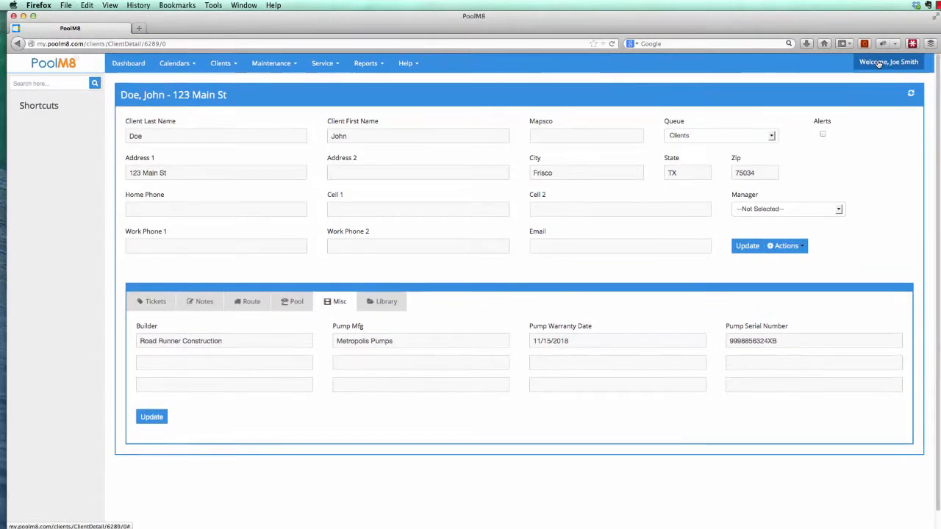
# Return to the General section of the company settings.
pyautogui.click(879, 64)
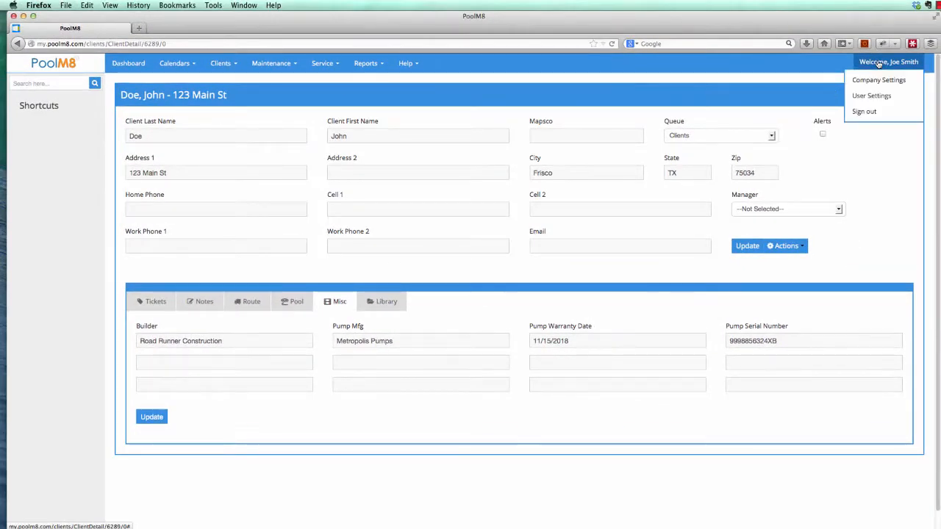
pyautogui.click(879, 79)
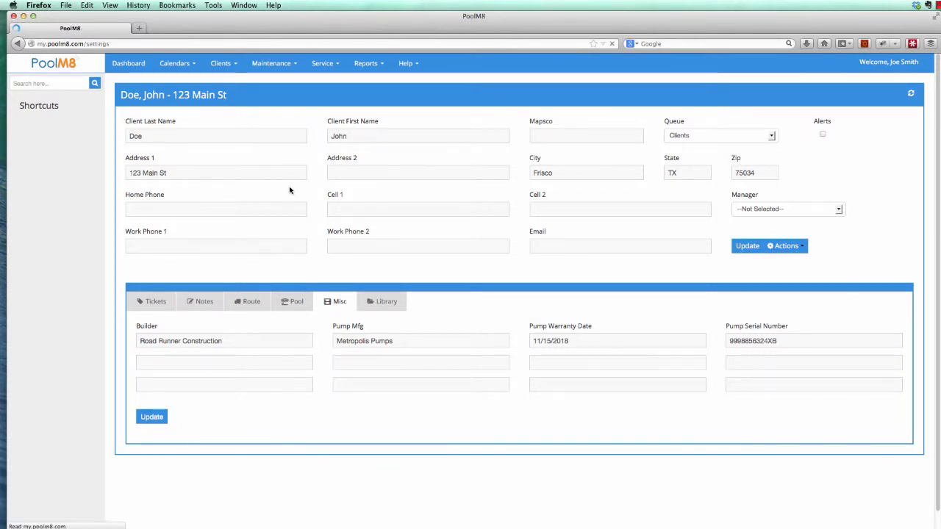
pyautogui.click(151, 186)
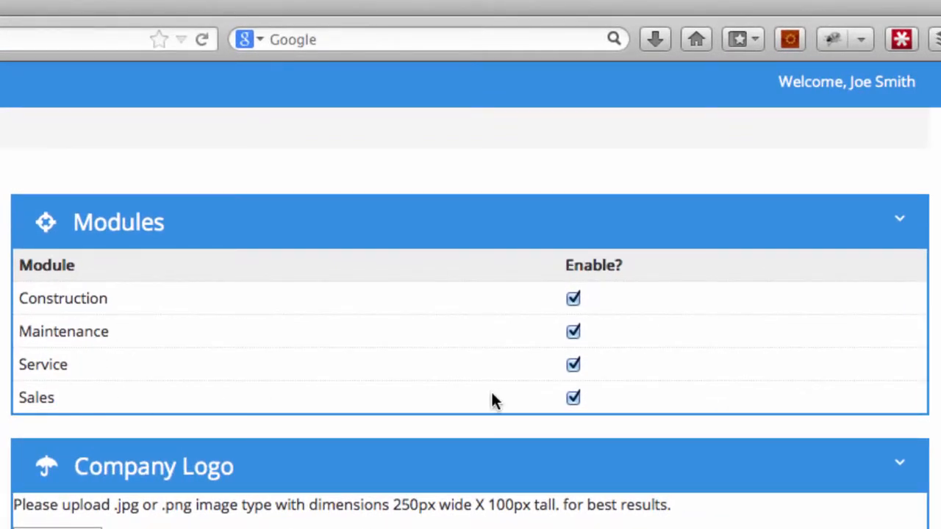
# Disable the Sales, Service and Construction modules.
pyautogui.click(572, 399)
pyautogui.click(577, 365)
pyautogui.click(572, 300)
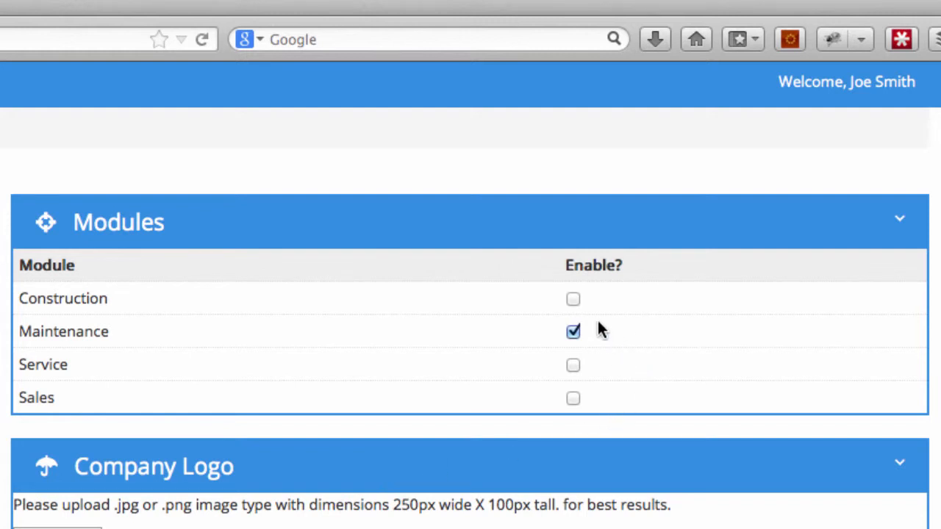
# Toggle the Construction and Sales modules, then enable Construction, Service and Sales again.
pyautogui.click(575, 301)
pyautogui.click(574, 300)
pyautogui.click(574, 400)
pyautogui.click(574, 399)
pyautogui.click(573, 367)
pyautogui.click(574, 301)
pyautogui.click(575, 400)
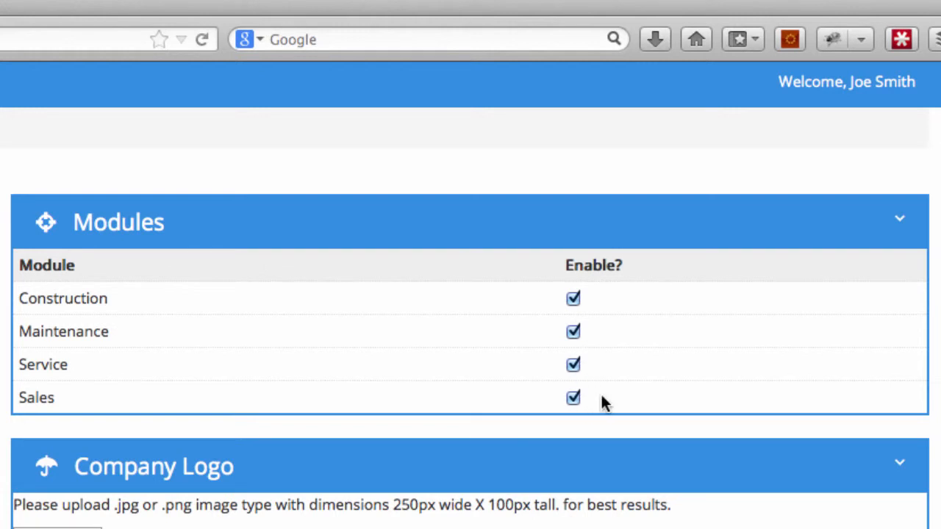
# Disable the Service, Construction and Sales modules, keeping only Maintenance enabled.
pyautogui.click(574, 366)
pyautogui.click(573, 300)
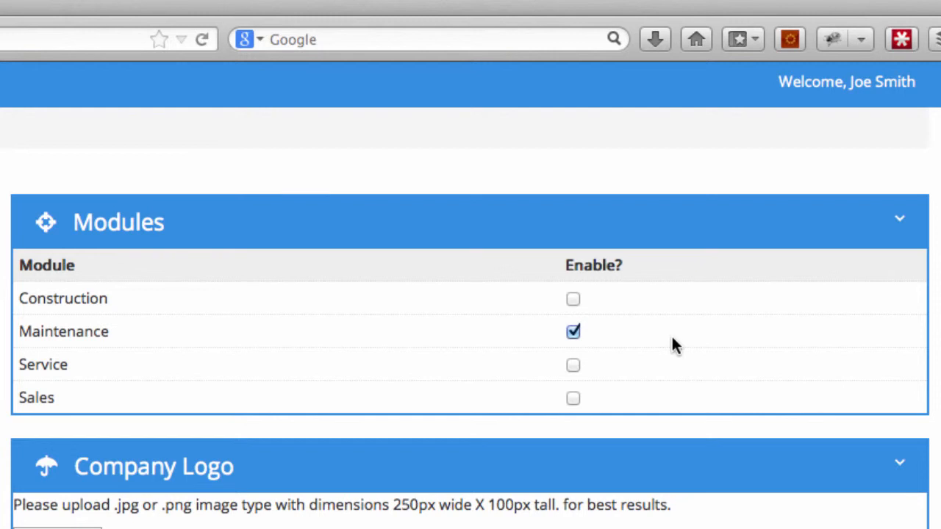
pyautogui.scroll(-1, 670, 345)
pyautogui.scroll(-2, 667, 344)
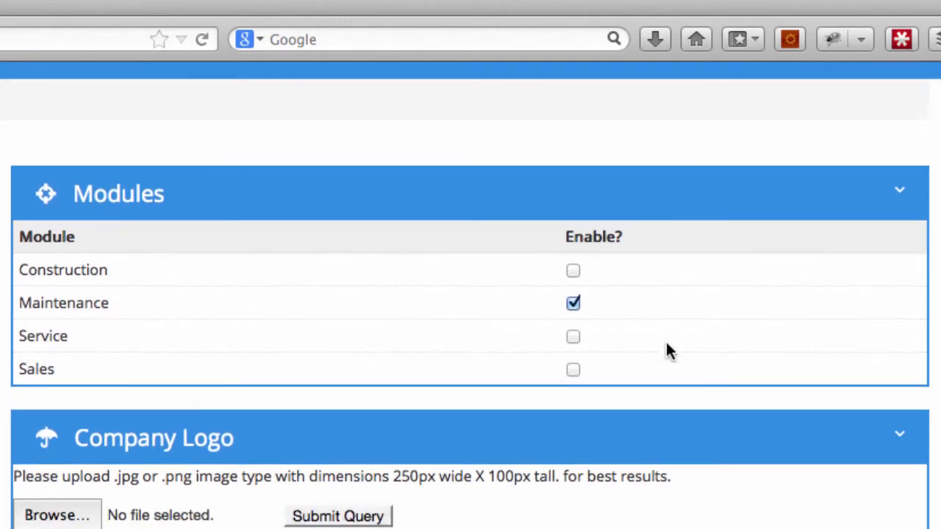
# Upload AcmePoolCompany.jpg from the Logo folder as the company logo.
pyautogui.scroll(-1, 668, 351)
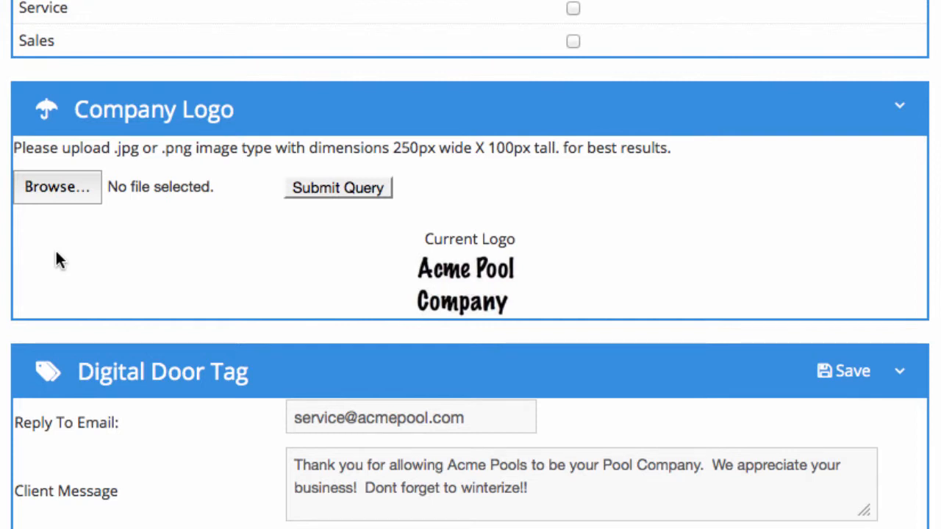
pyautogui.click(61, 187)
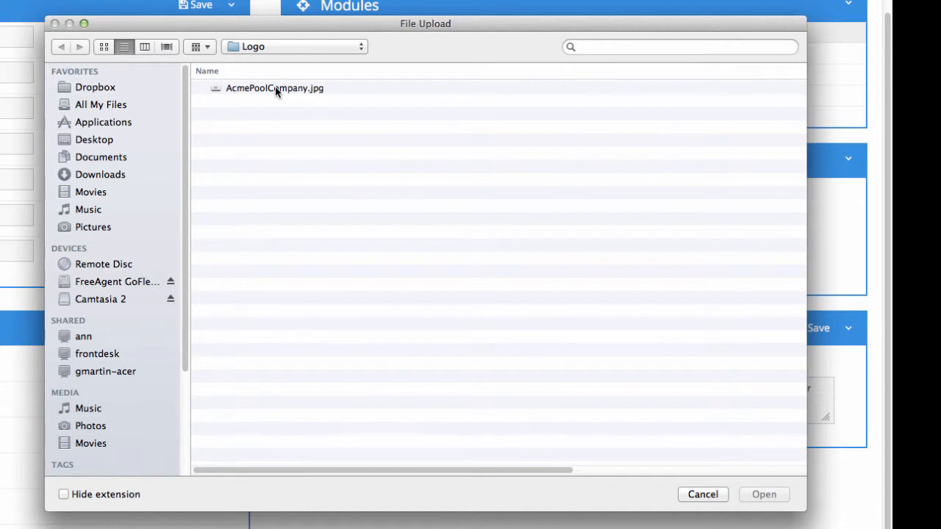
pyautogui.click(301, 88)
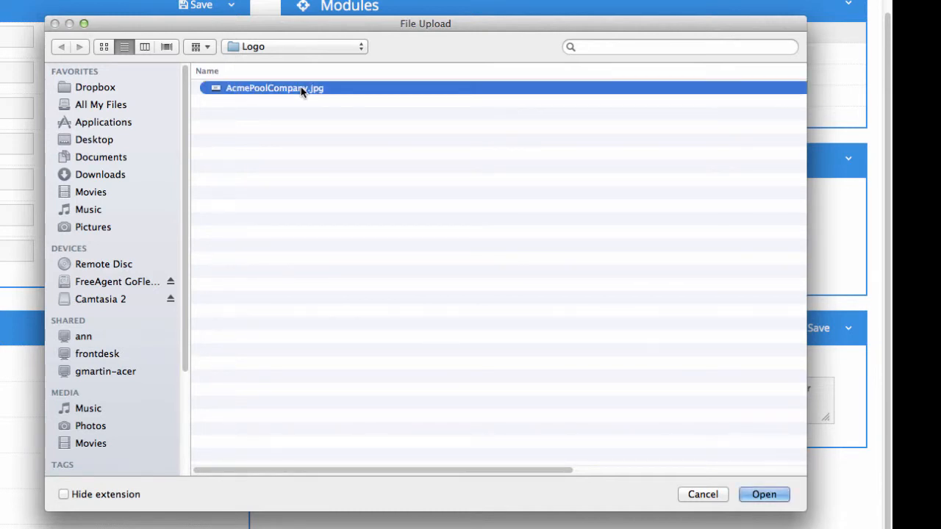
pyautogui.click(764, 494)
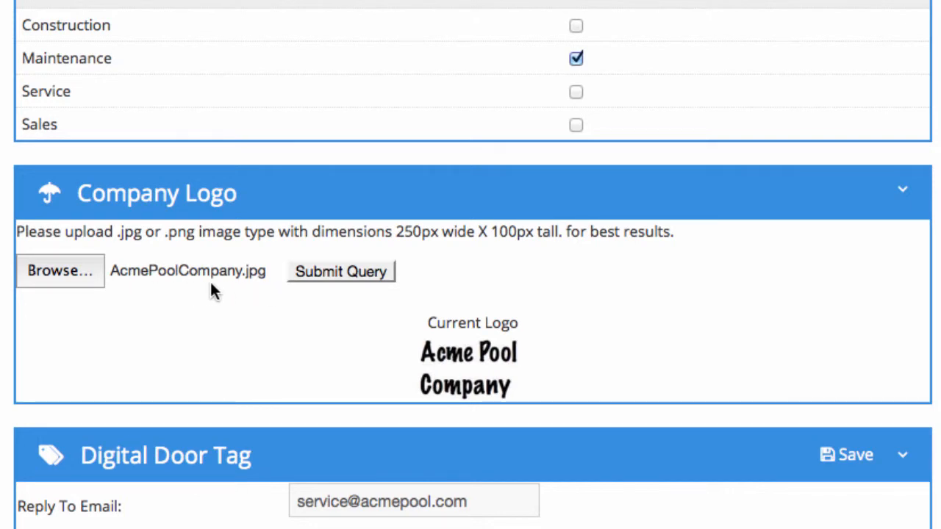
pyautogui.click(337, 278)
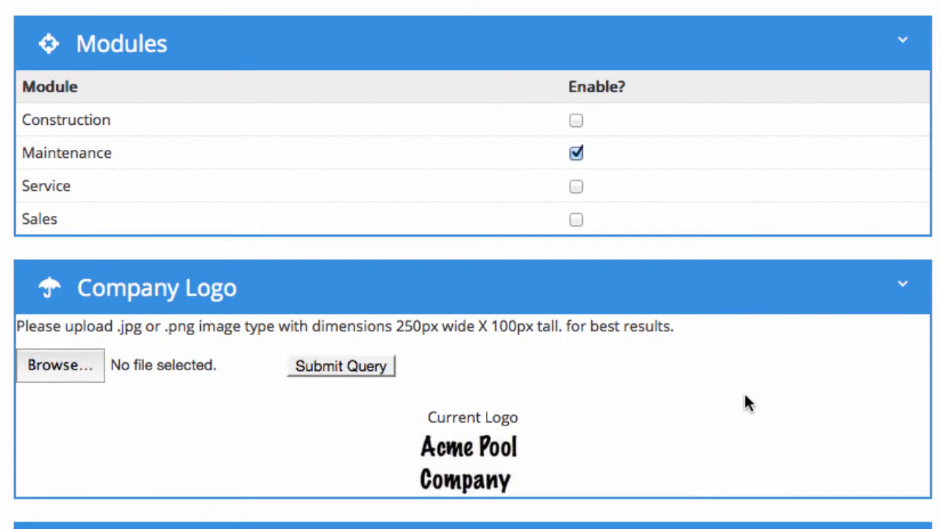
# Try a general info address and a personal staff address as the digital door tag's reply-to email.
pyautogui.scroll(-5, 744, 397)
pyautogui.scroll(-3, 732, 403)
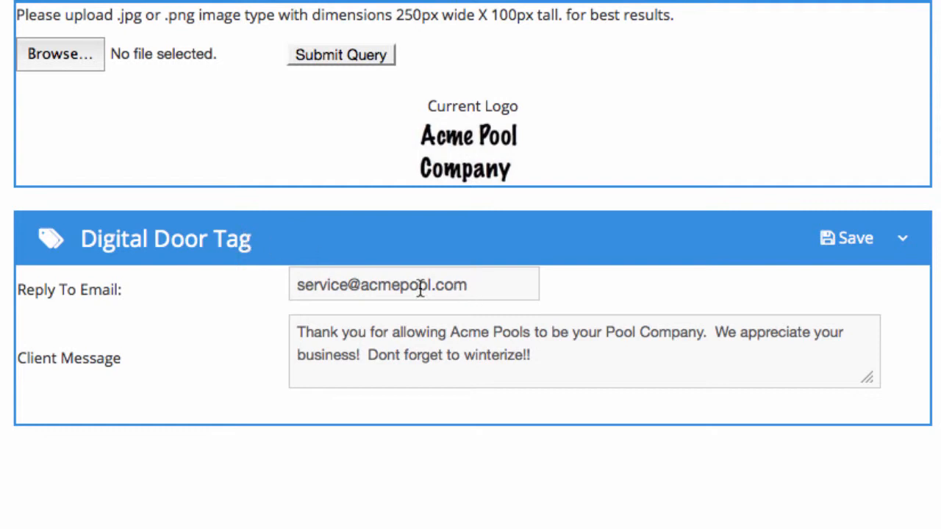
pyautogui.moveTo(348, 284); pyautogui.dragTo(281, 283)
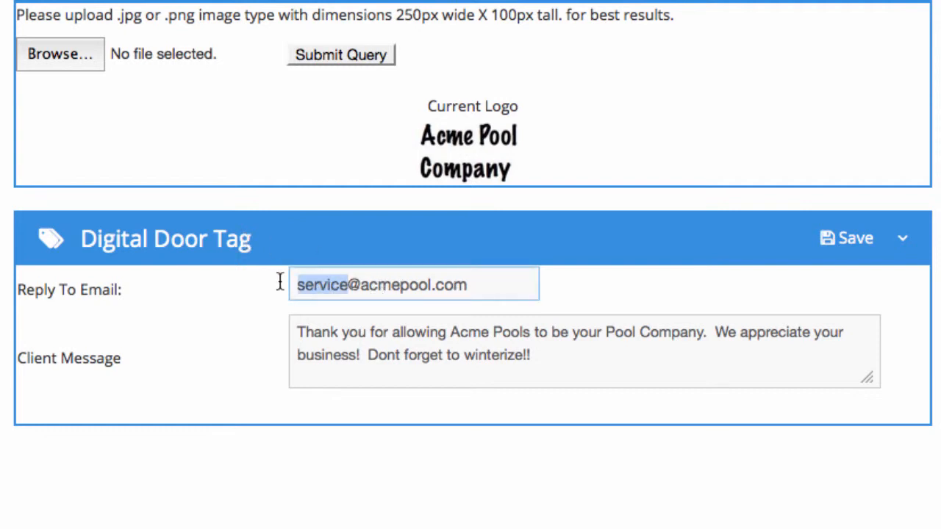
pyautogui.write('info')
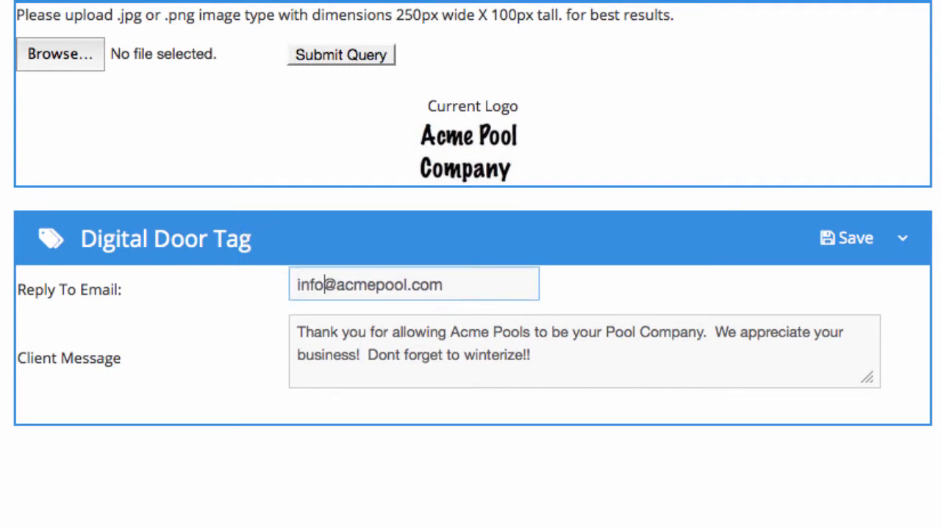
pyautogui.press('BackSpace')
pyautogui.press('BackSpace')
pyautogui.press('BackSpace')
pyautogui.press('BackSpace')
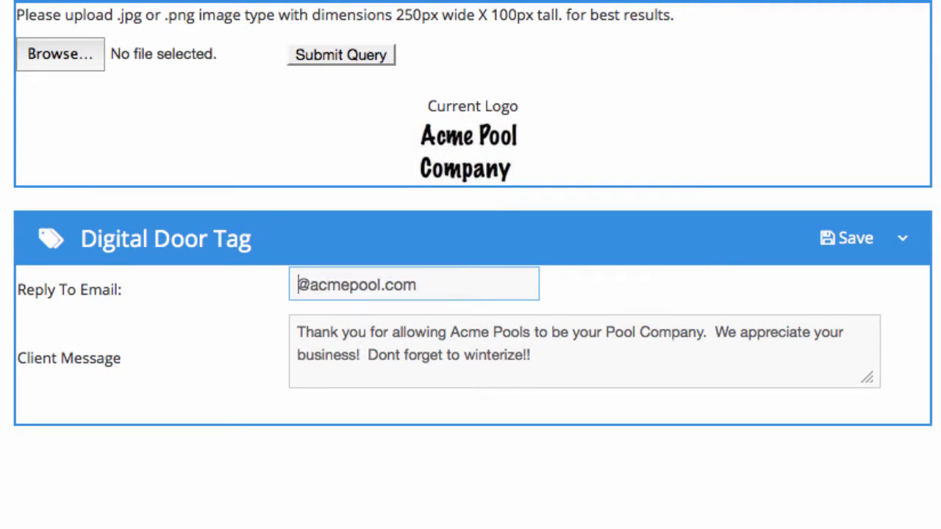
pyautogui.write('joesmit')
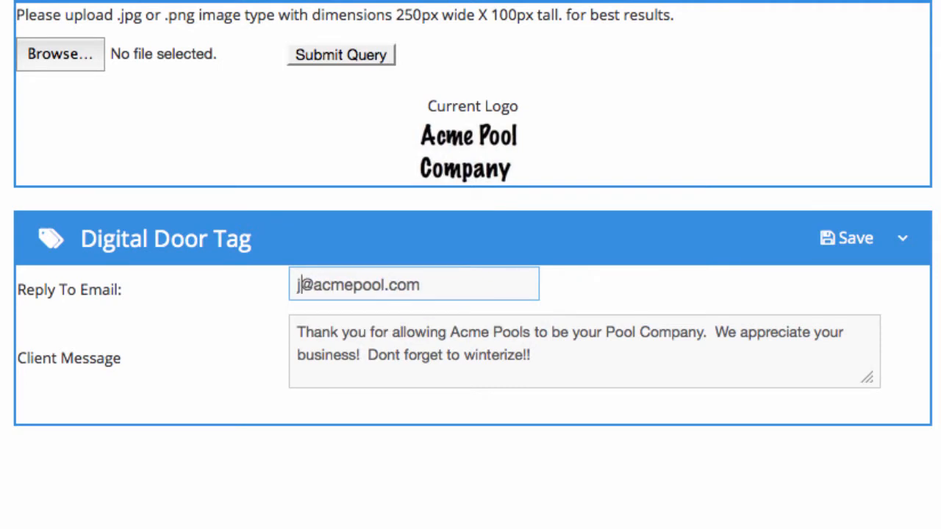
pyautogui.write('h')
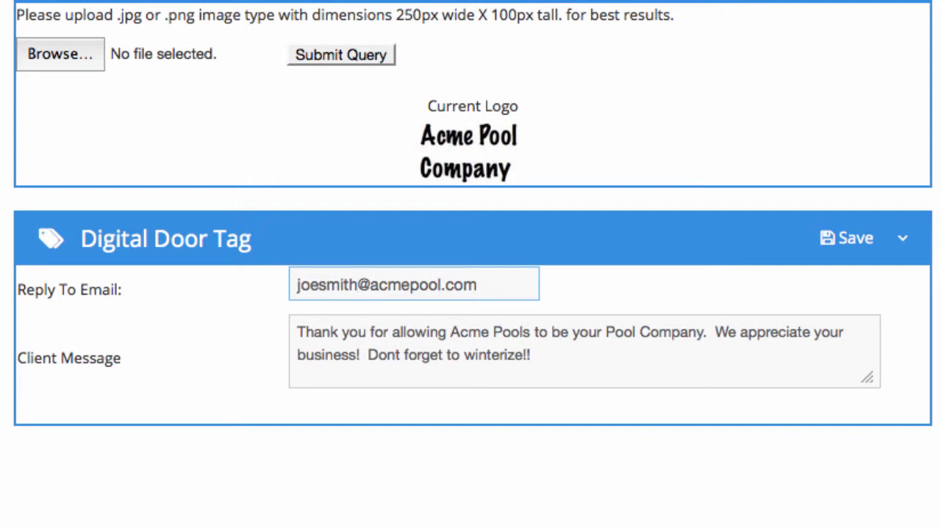
# Restore the company's service address as the digital door tag's reply-to email.
pyautogui.press('BackSpace')
pyautogui.press('BackSpace')
pyautogui.press('BackSpace')
pyautogui.press('BackSpace')
pyautogui.press('BackSpace')
pyautogui.press('BackSpace')
pyautogui.press('BackSpace')
pyautogui.press('BackSpace')
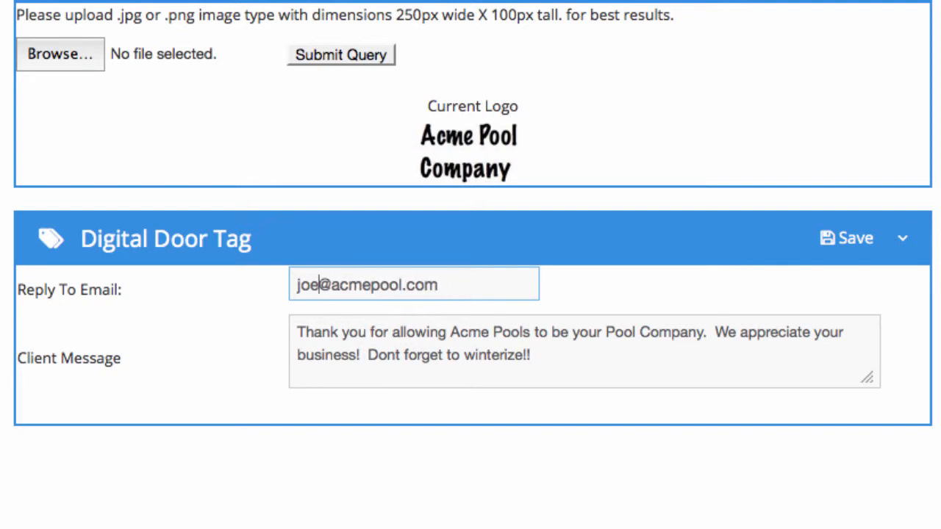
pyautogui.write('service')
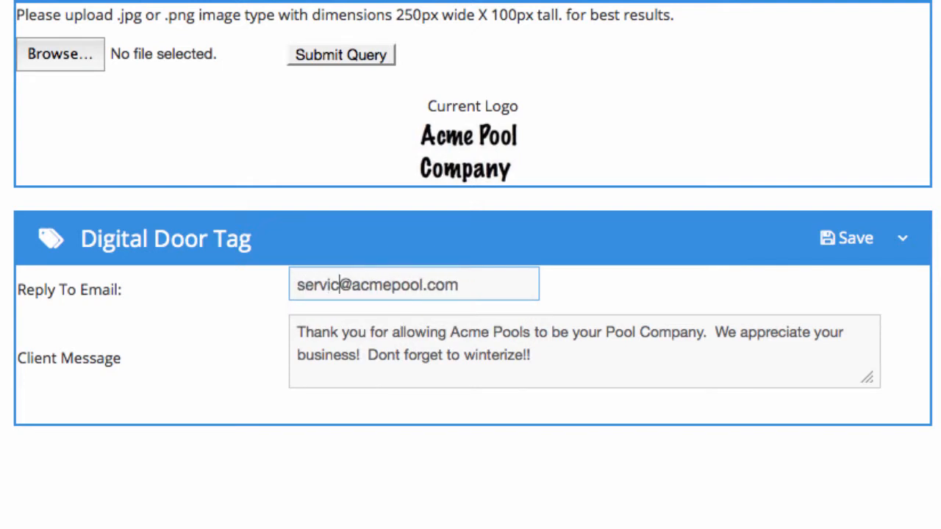
pyautogui.click(608, 286)
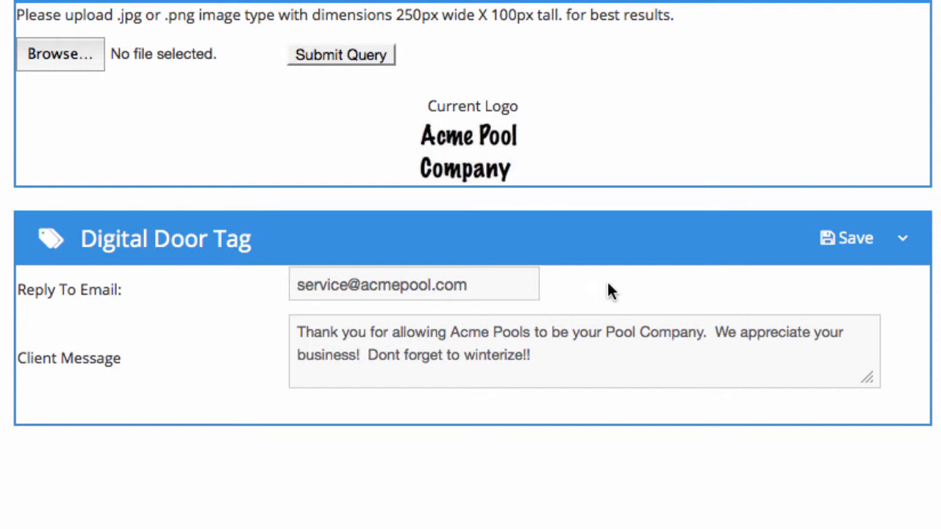
pyautogui.click(499, 286)
pyautogui.moveTo(494, 284); pyautogui.dragTo(291, 282)
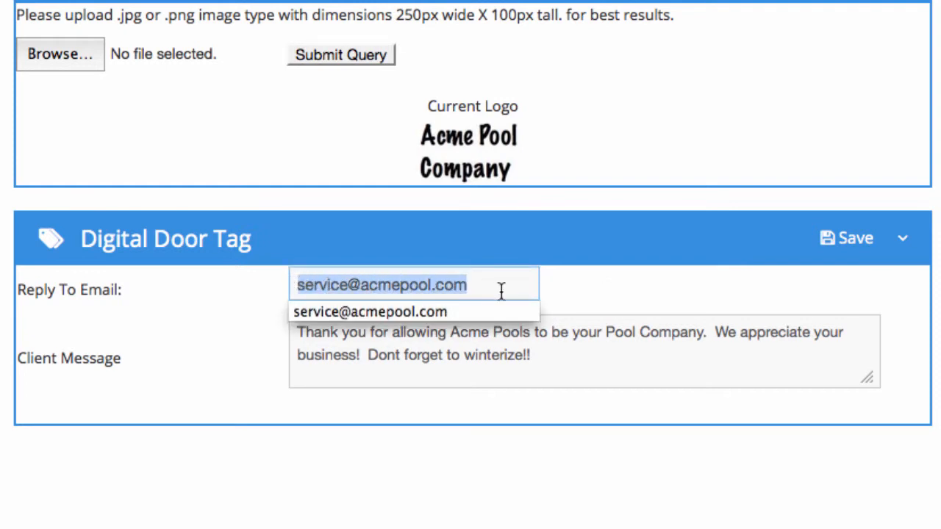
pyautogui.click(614, 293)
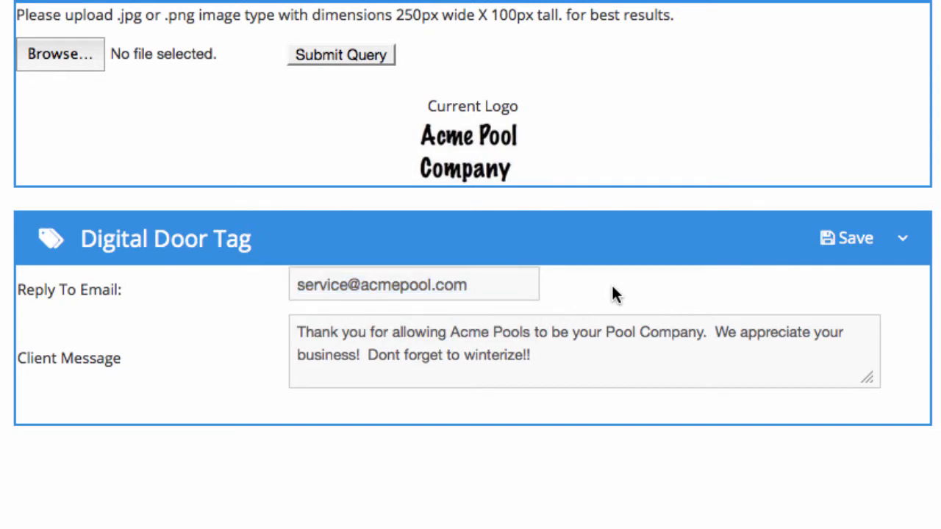
# Replace the winterizing reminder at the end of the door tag's client message with "Don't forget to winterize!".
pyautogui.click(453, 355)
pyautogui.moveTo(368, 354); pyautogui.dragTo(536, 355)
pyautogui.press('BackSpace')
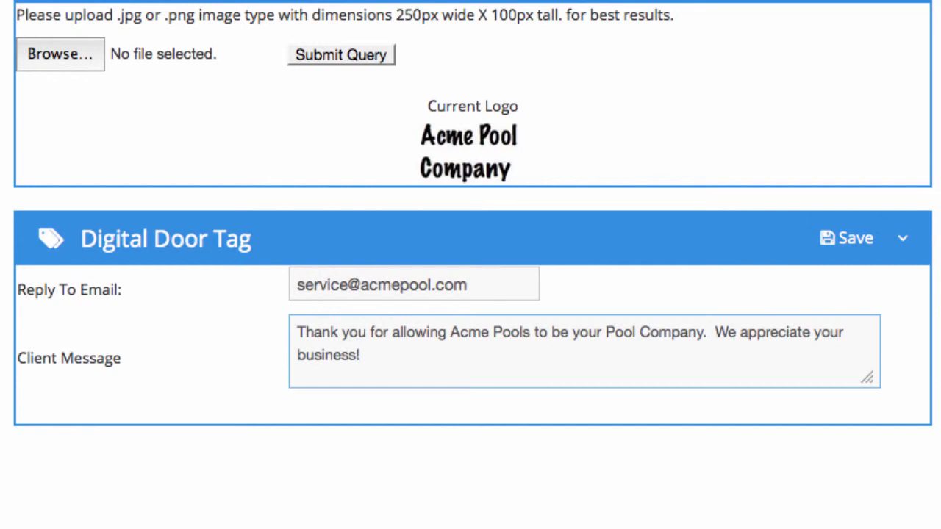
pyautogui.write("Don't fo")
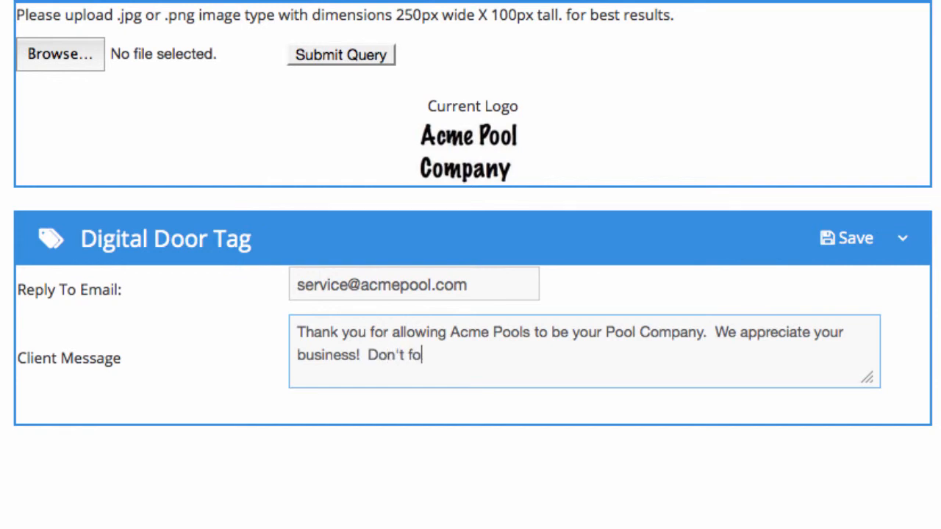
pyautogui.write('rget to win')
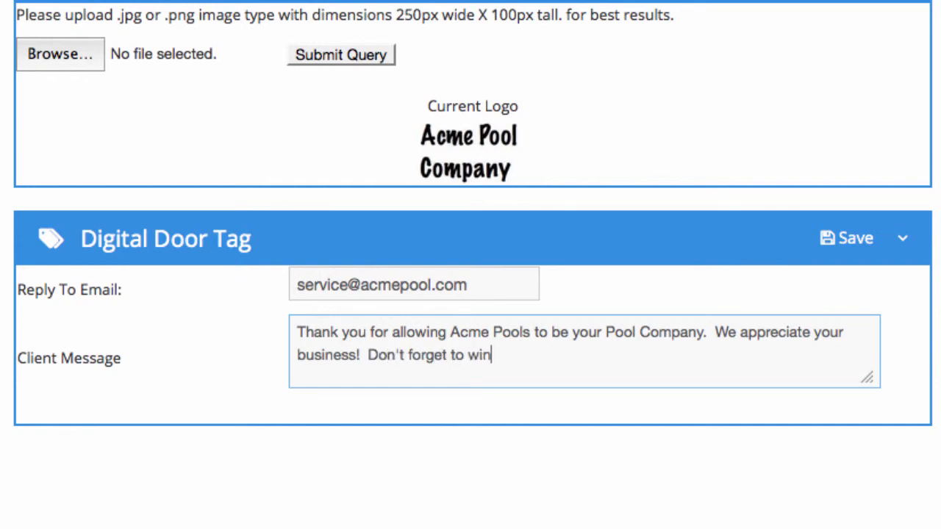
pyautogui.write('terize!')
pyautogui.click(591, 404)
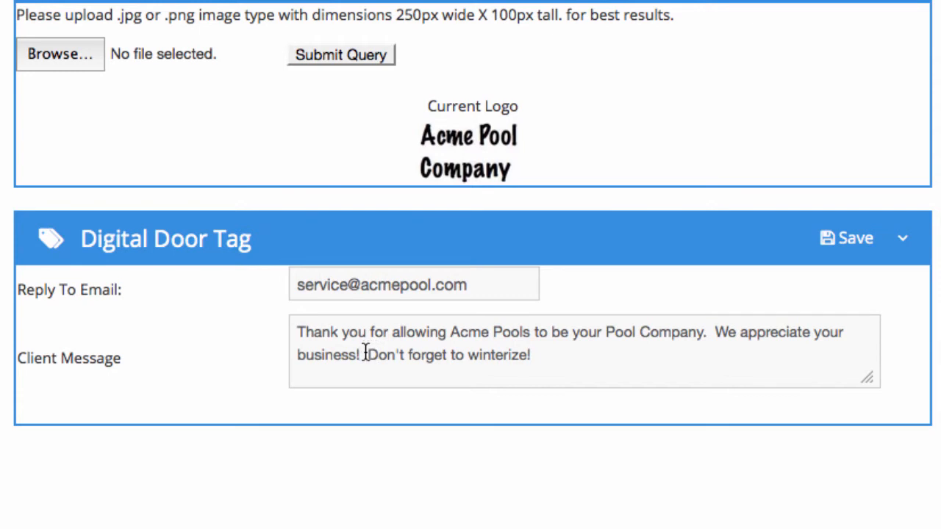
# Delete the winterizing reminder from the door tag's client message and save the Digital Door Tag settings.
pyautogui.moveTo(368, 351); pyautogui.dragTo(536, 355)
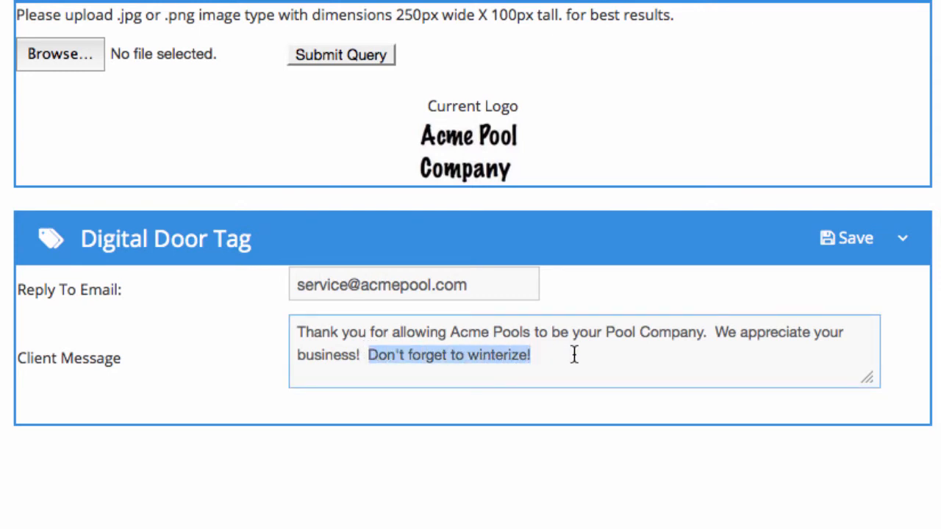
pyautogui.press('BackSpace')
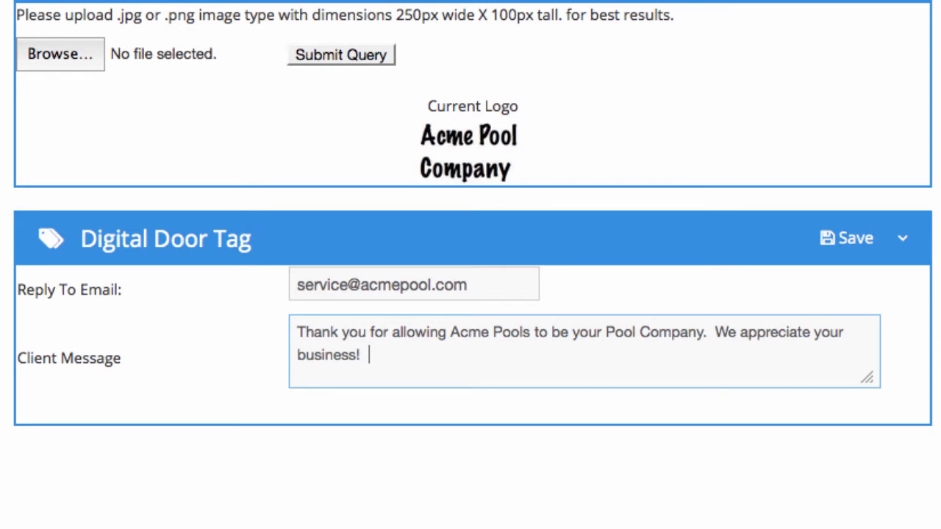
pyautogui.click(847, 244)
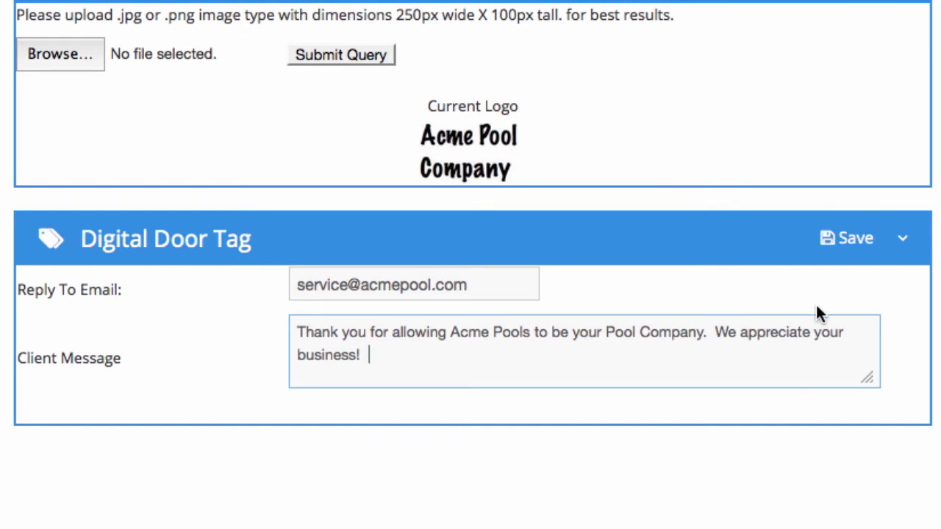
pyautogui.click(857, 245)
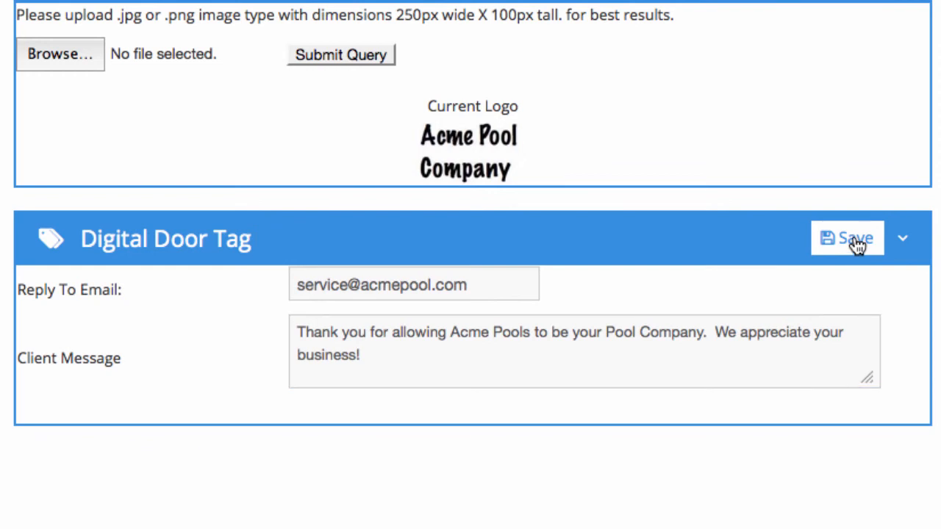